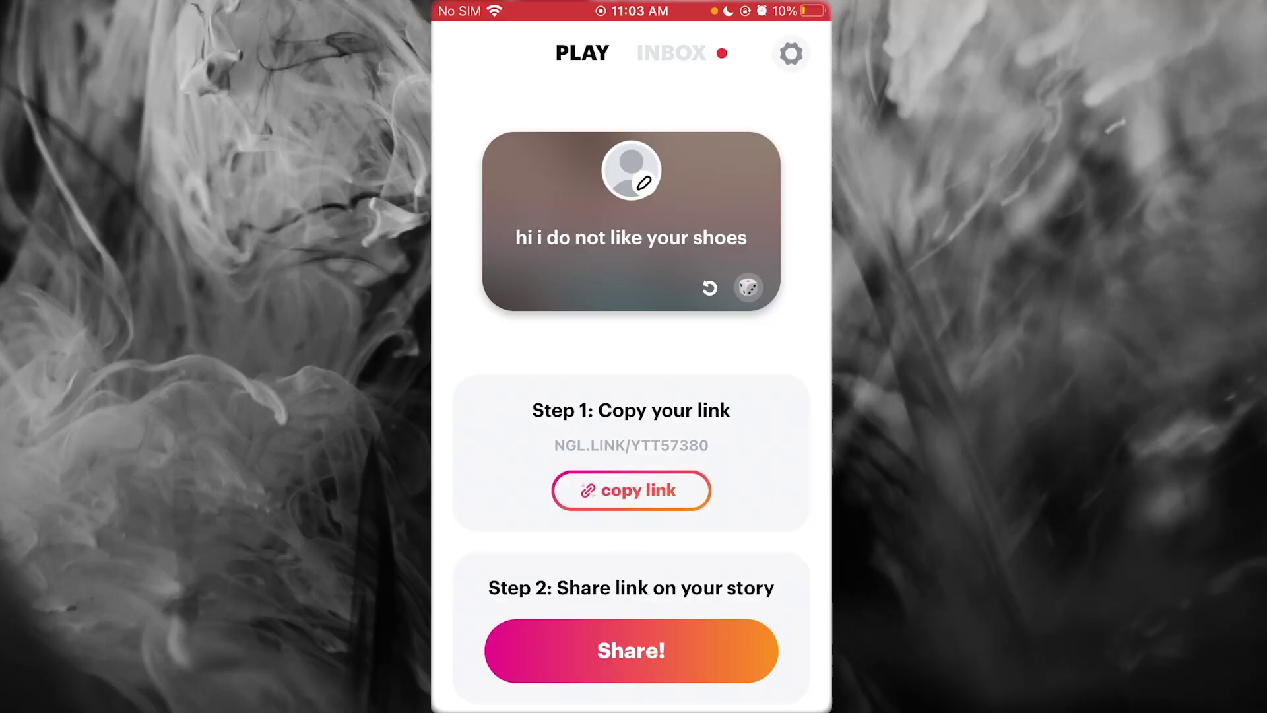
Replace the NGL card's prompt with 'you can call me anytime' and save it.
left_click(630, 237)
key("BackSpace")
key("BackSpace")
key("BackSpace")
key("BackSpace")
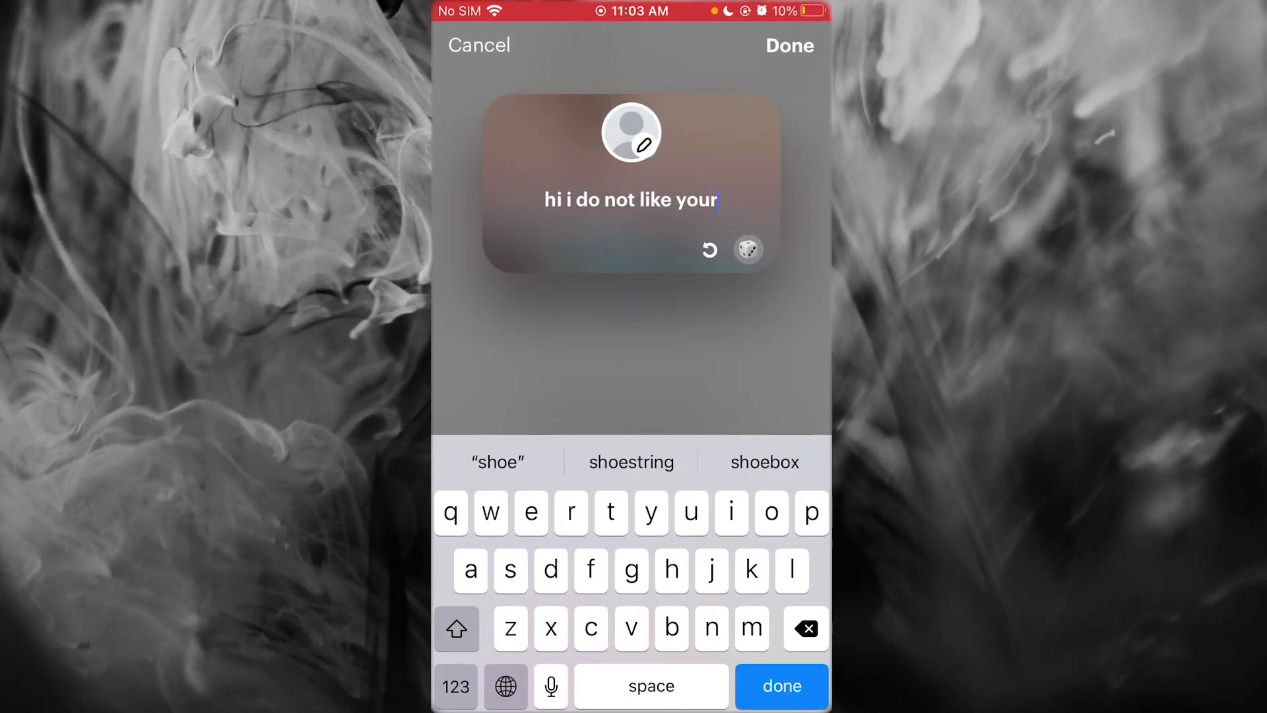
key("BackSpace")
key("BackSpace")
key("BackSpace")
key("BackSpace")
key("BackSpace")
key("BackSpace")
key("BackSpace")
key("BackSpace")
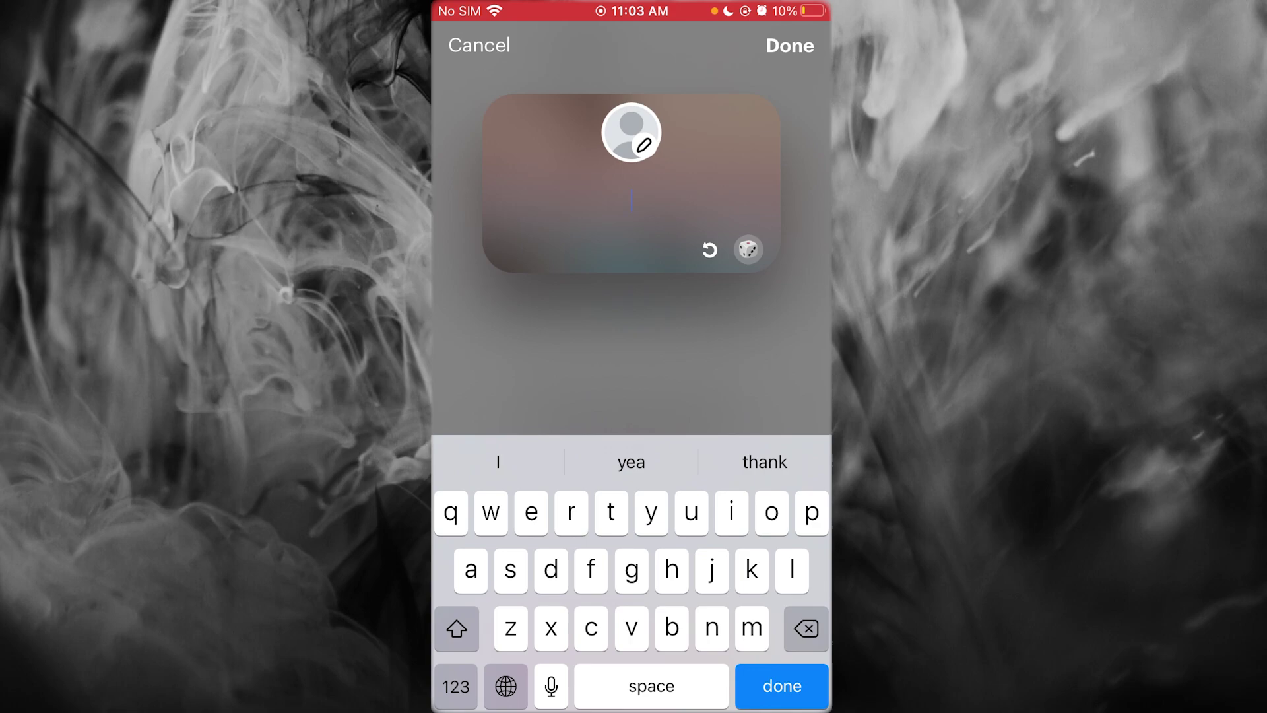
type("you can ca")
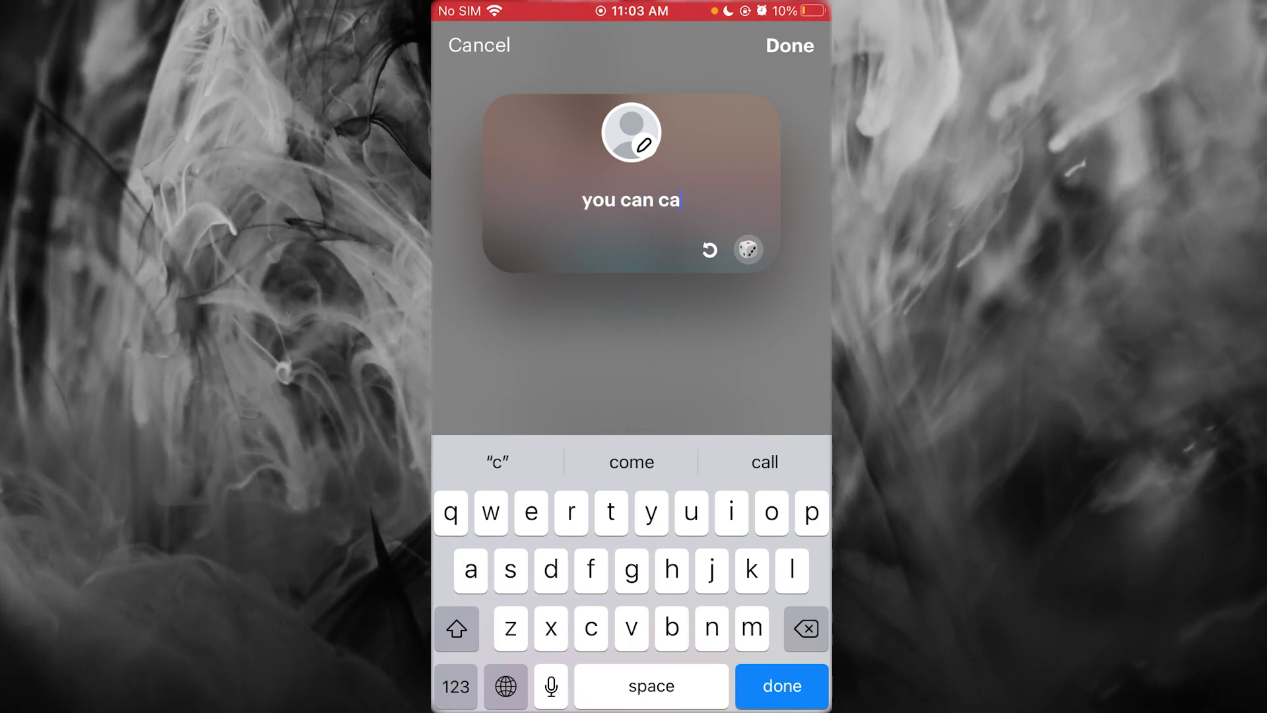
type("ll me anytime")
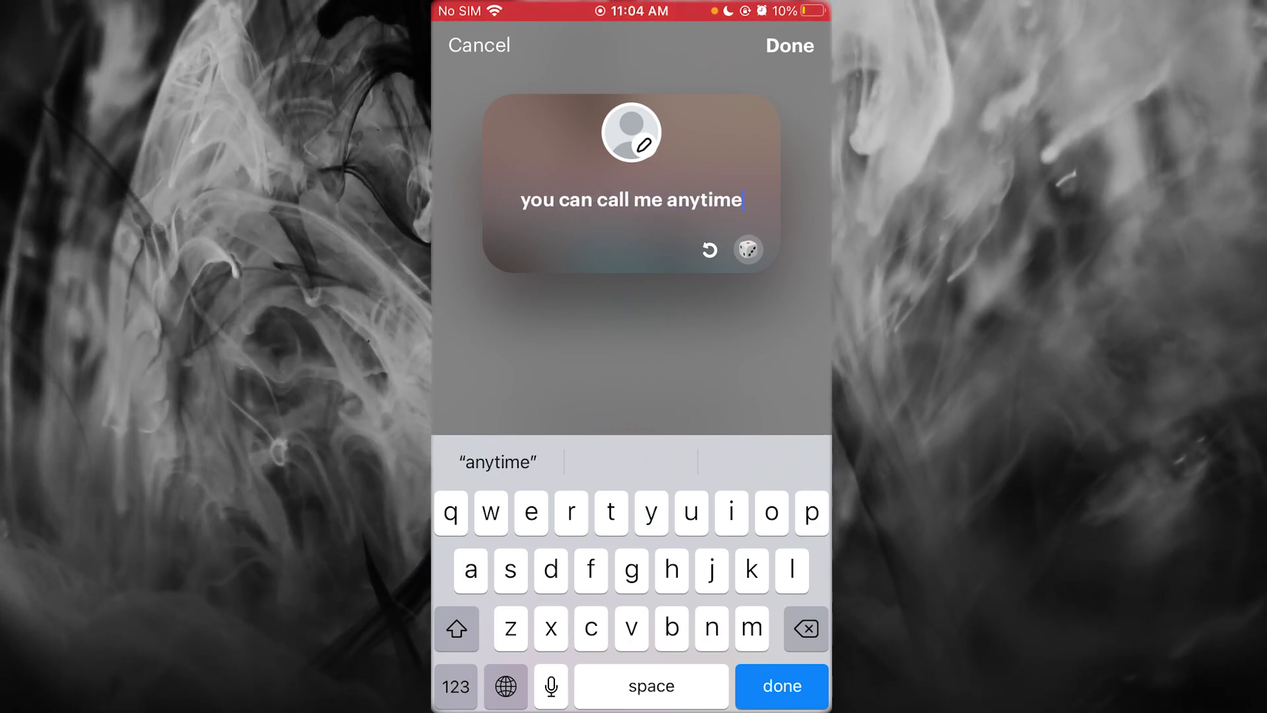
left_click(789, 44)
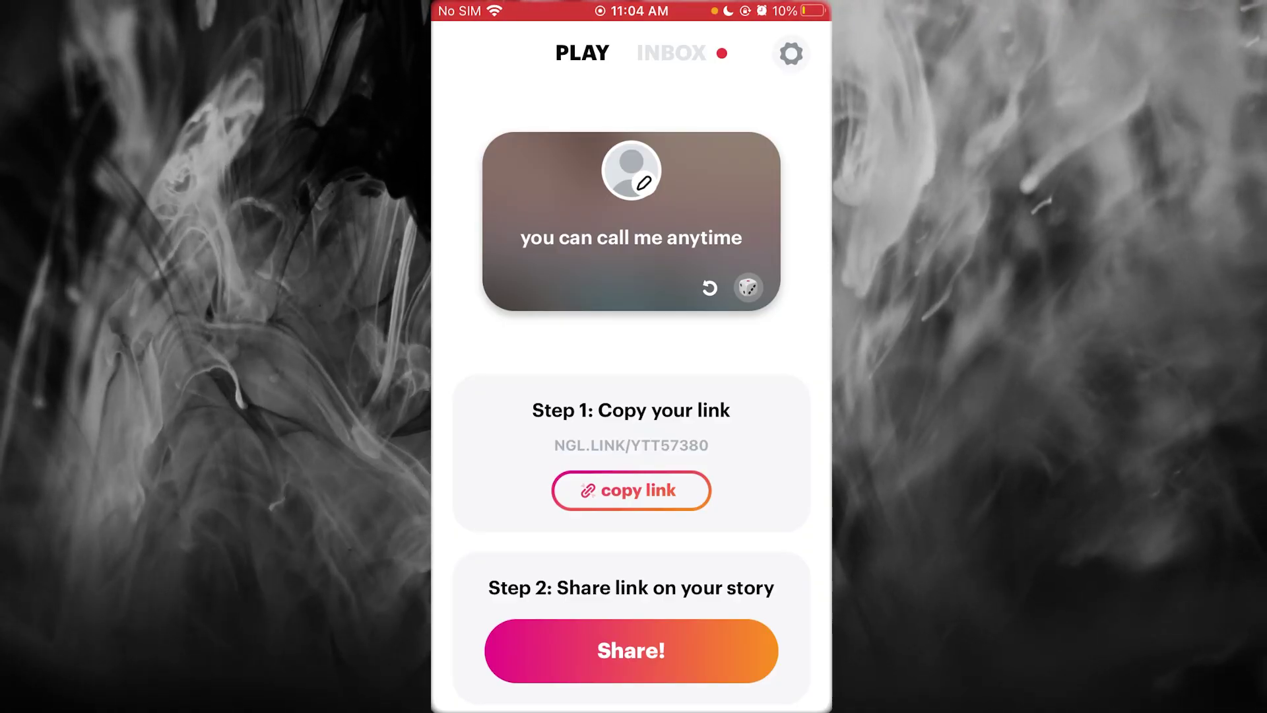
Copy the NGL share link, then launch WhatsApp from the home screen.
left_click(630, 491)
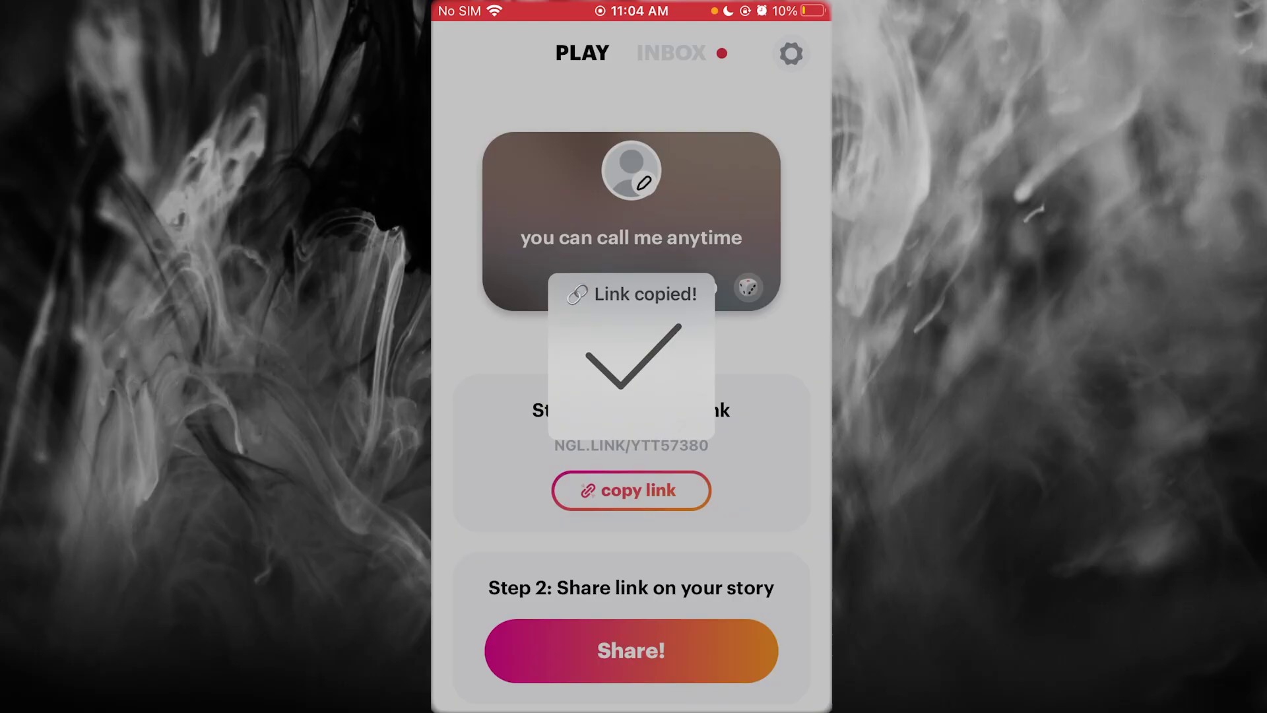
left_click(795, 45)
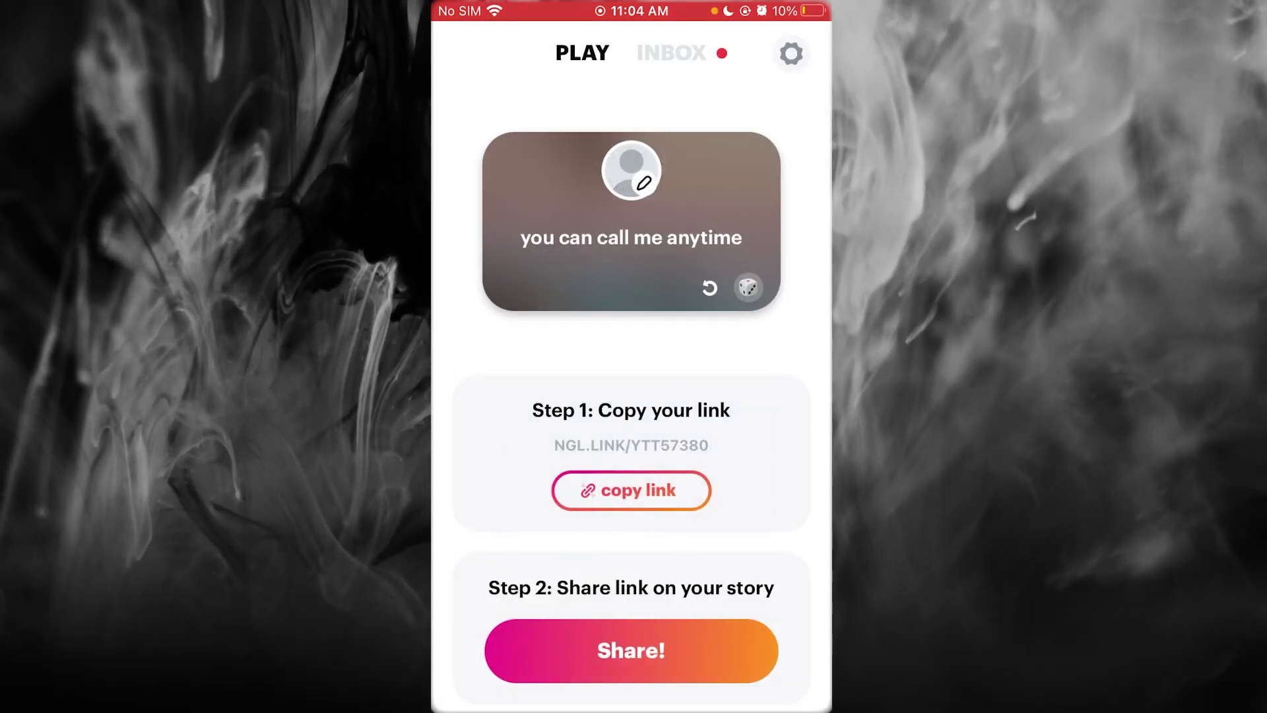
key("super")
scroll(631, 307, "left", 5)
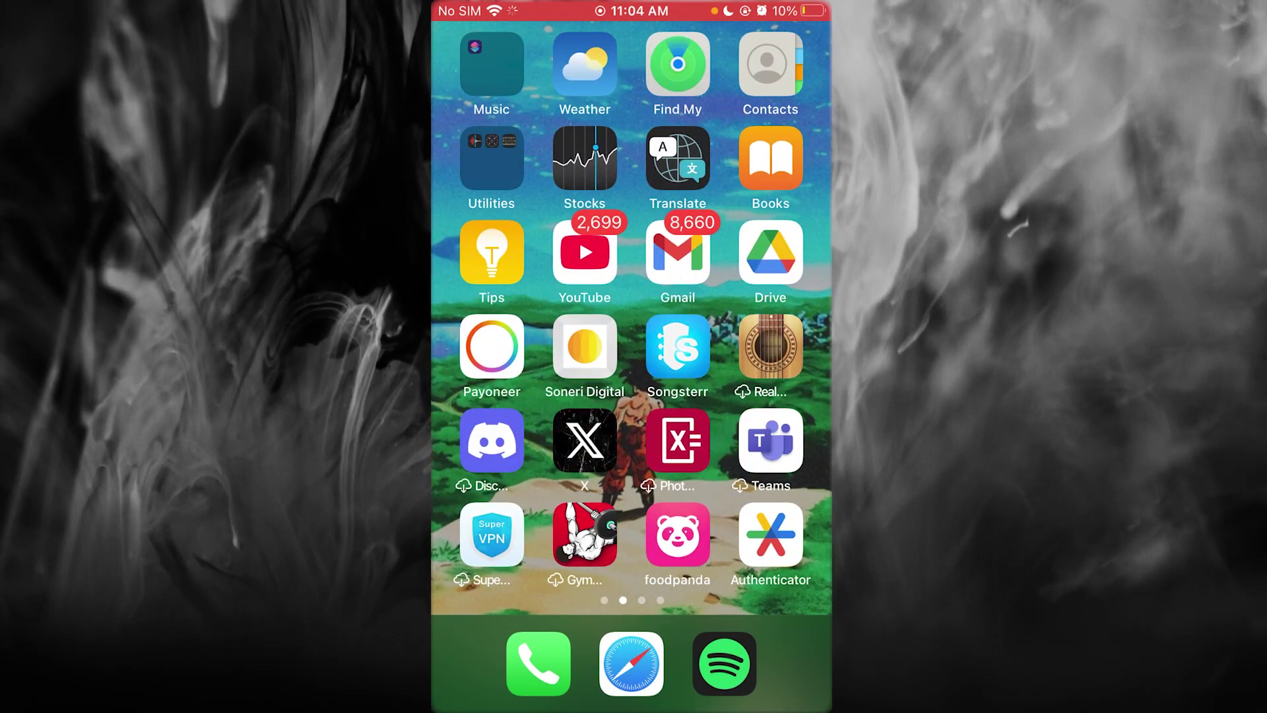
scroll(631, 307, "left", 5)
scroll(632, 308, "right", 5)
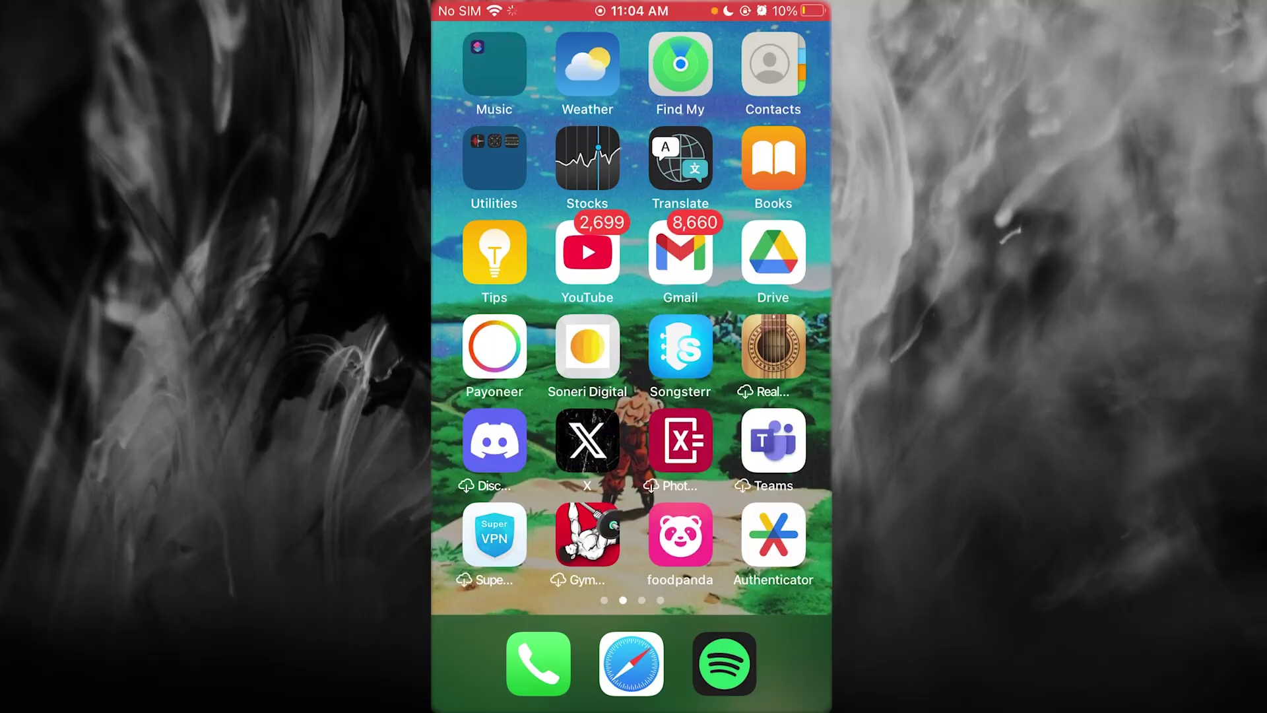
scroll(632, 307, "right", 5)
left_click(491, 347)
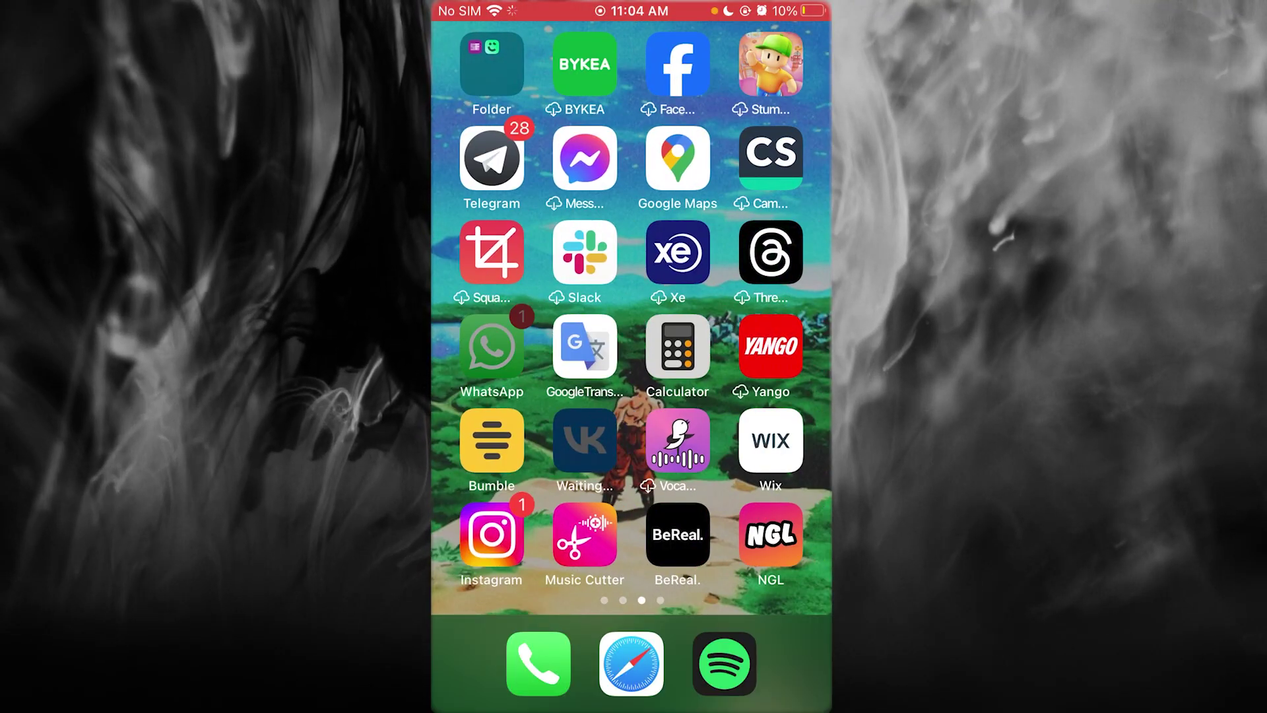
scroll(632, 396, "down", 3)
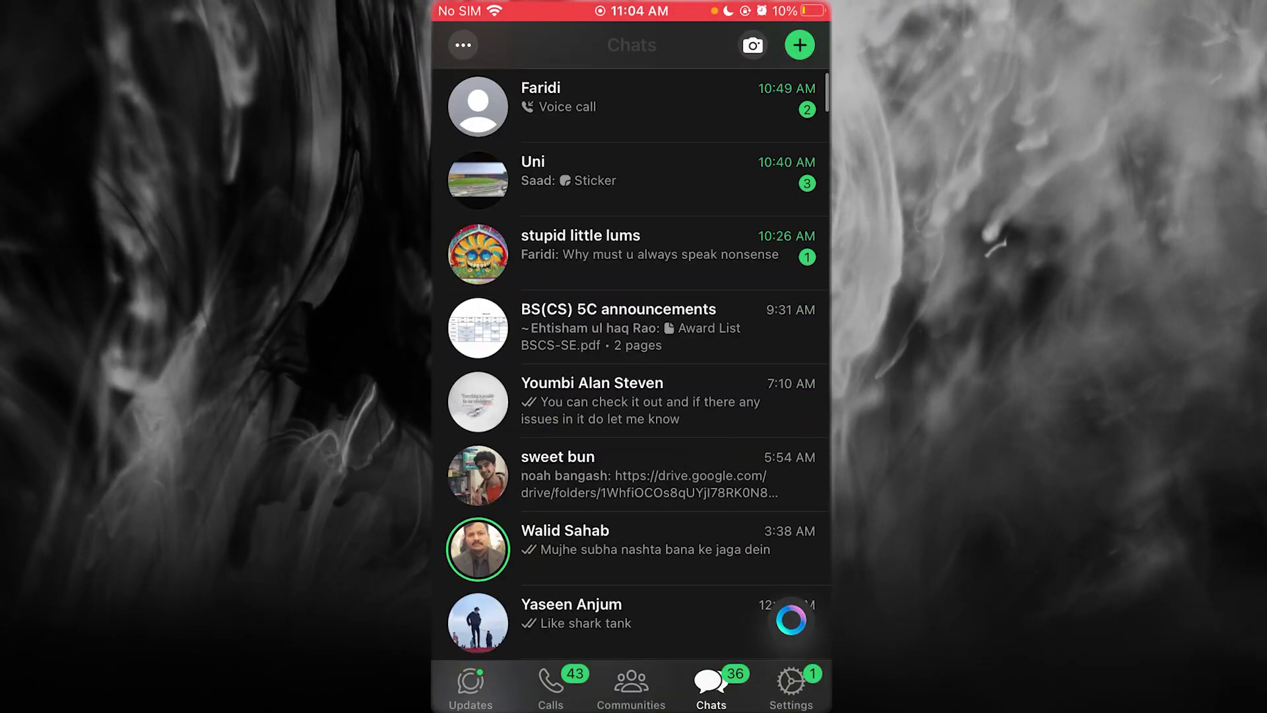
scroll(632, 396, "down", 5)
scroll(632, 396, "down", 5)
Swipe up from the WhatsApp chat list to return to the home screen.
left_click_drag(632, 705, 633, 396)
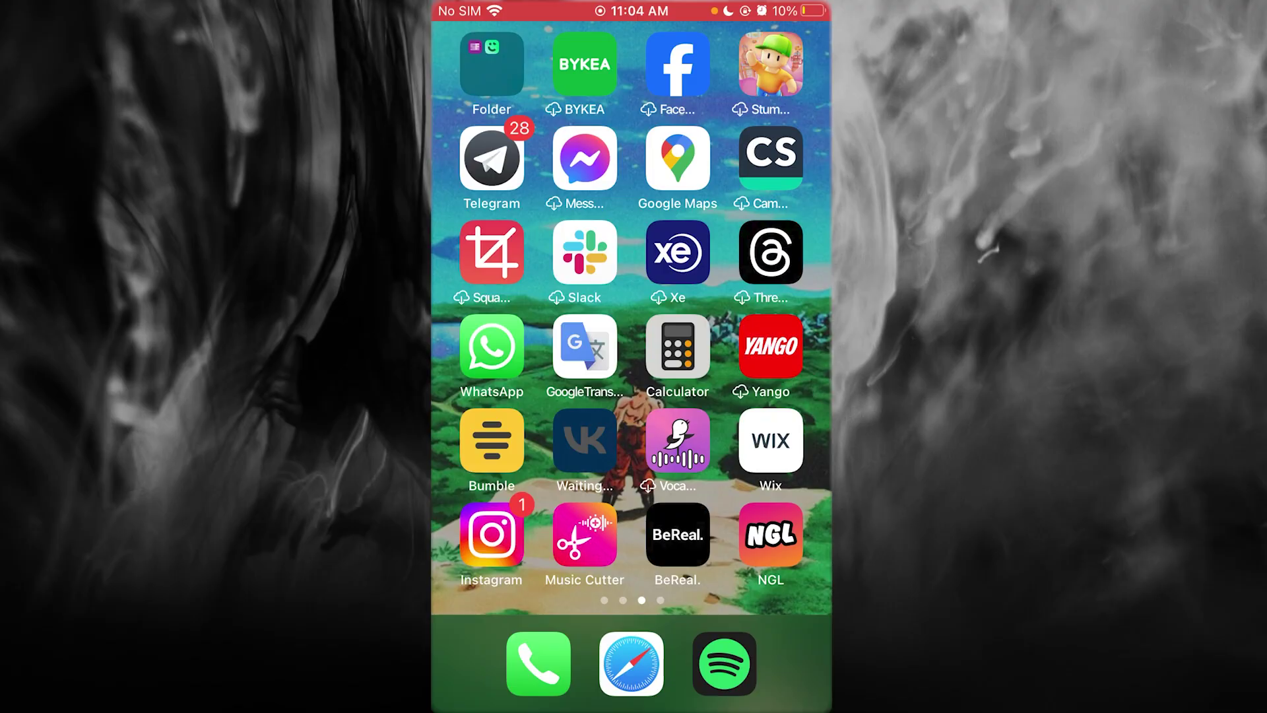